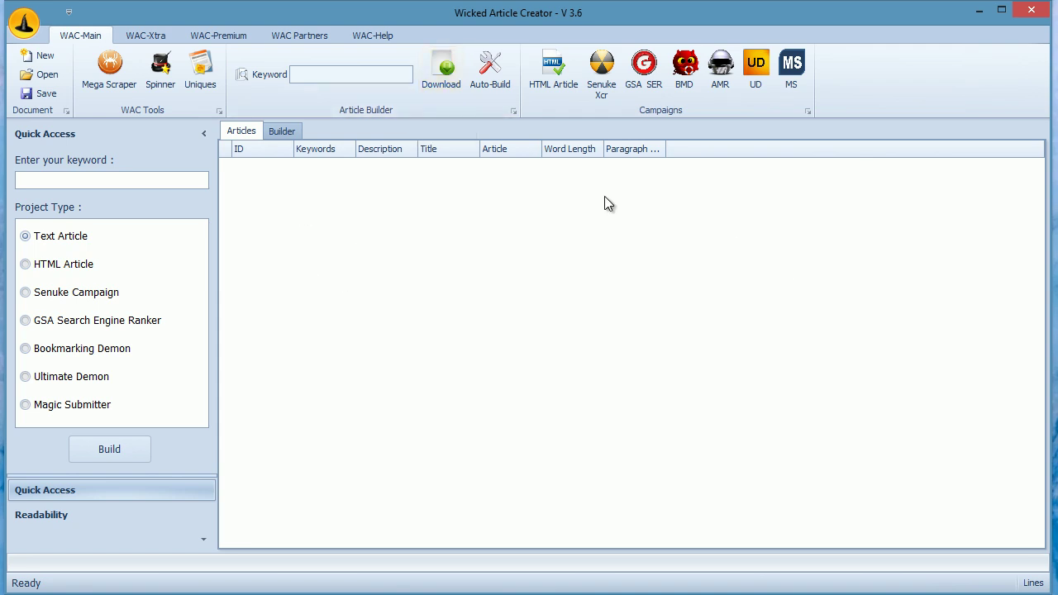
Widen the Keywords, Title, Article and Word Length columns of the articles table.
left_click_drag(543, 150, 865, 149)
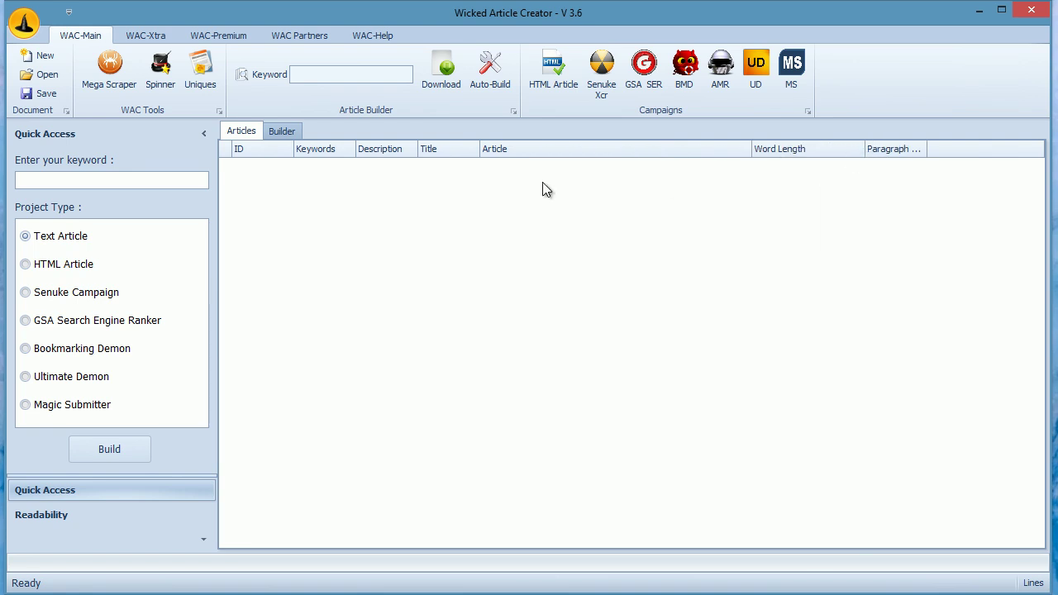
left_click_drag(479, 149, 516, 149)
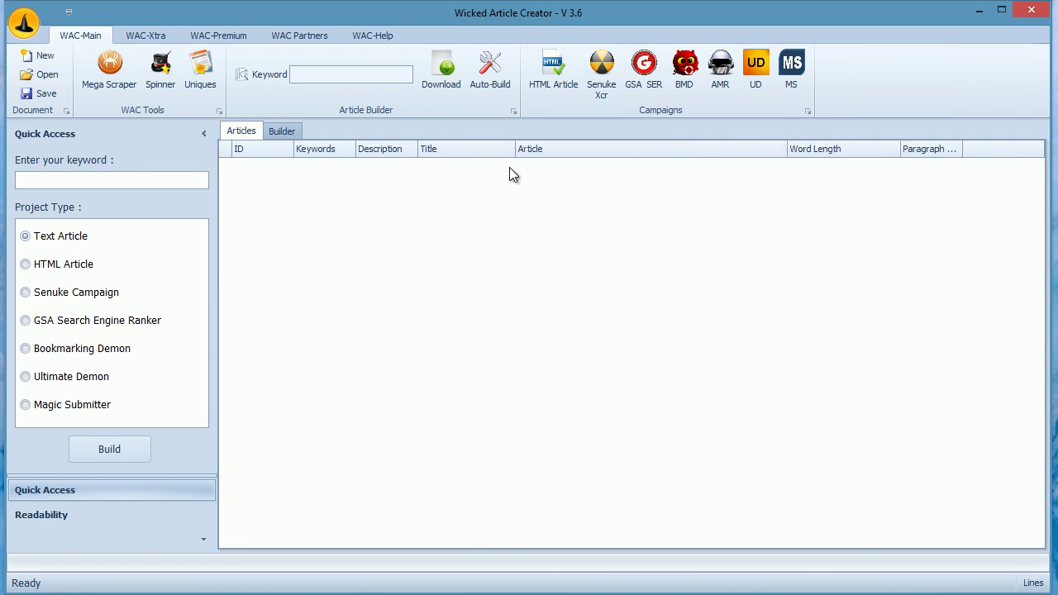
left_click_drag(356, 150, 393, 150)
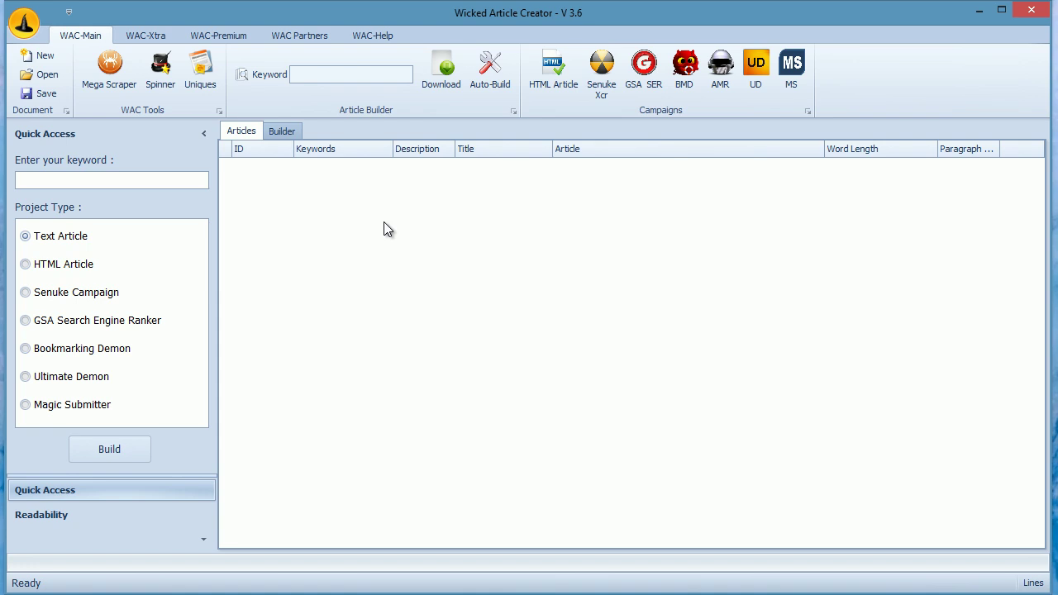
Review the work mode and proxy list in the program settings, and save them as they are.
left_click(146, 36)
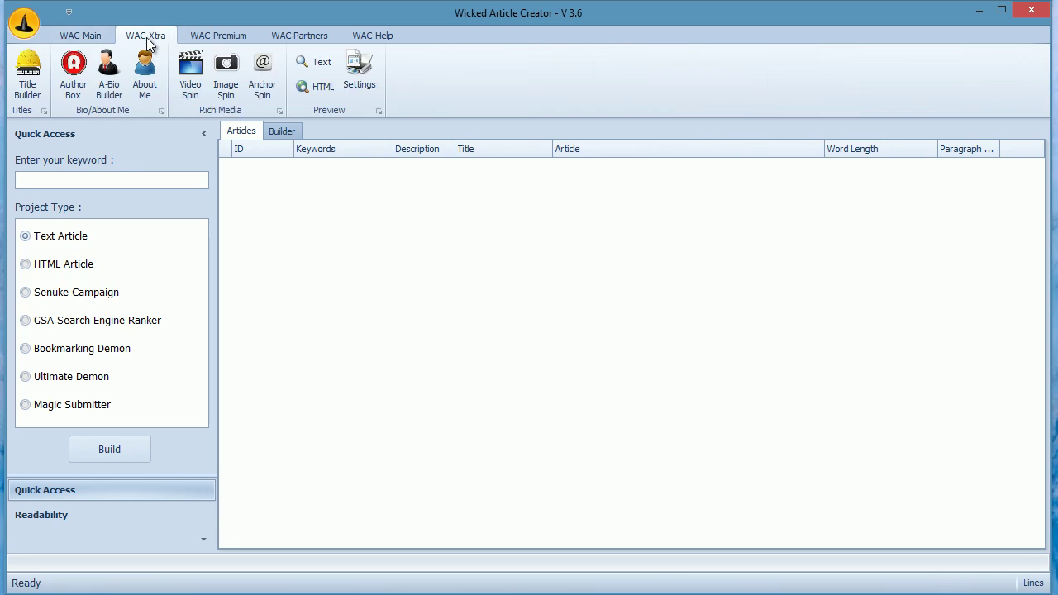
left_click(359, 75)
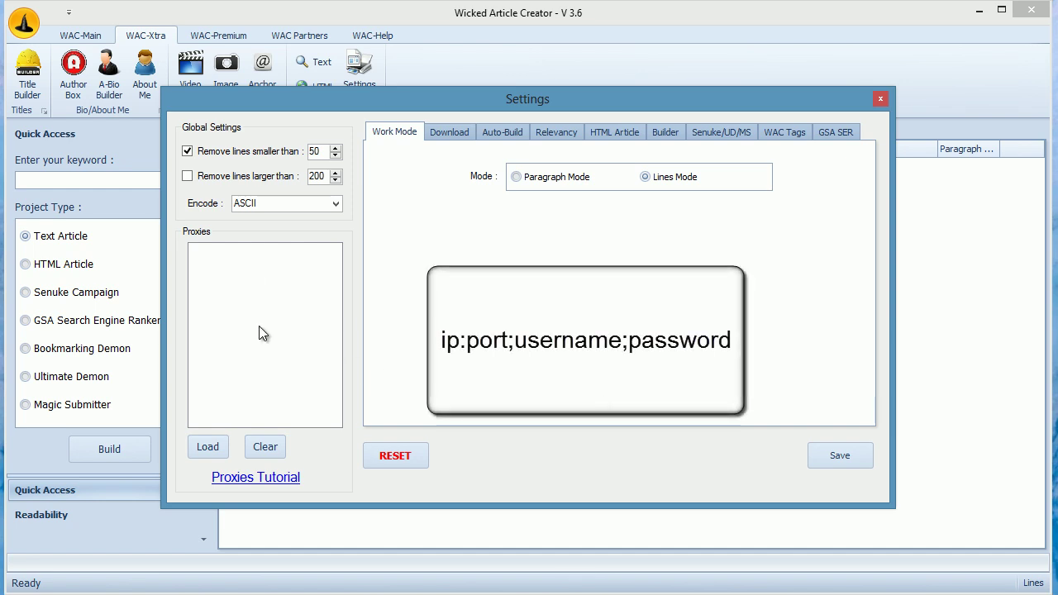
left_click(831, 455)
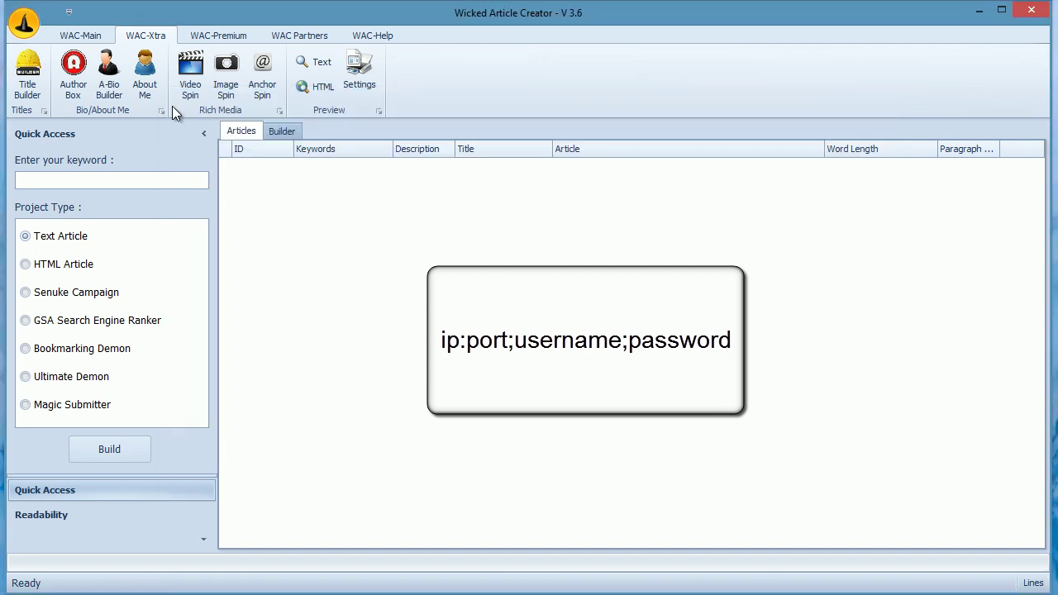
Download articles for the keyword "lose weight fast" with the Article Builder.
left_click(94, 33)
left_click(312, 76)
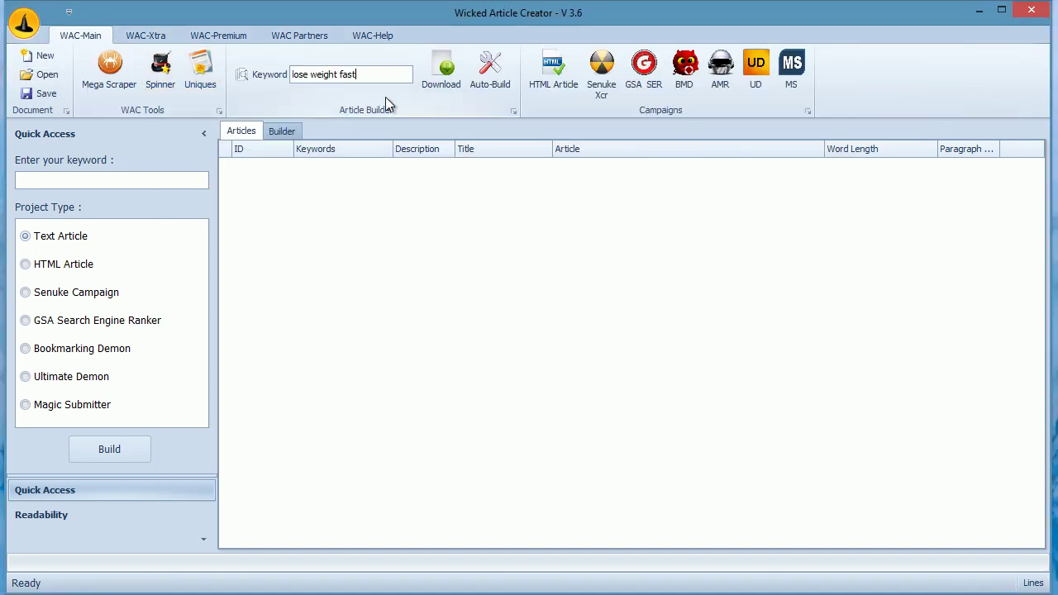
left_click(440, 73)
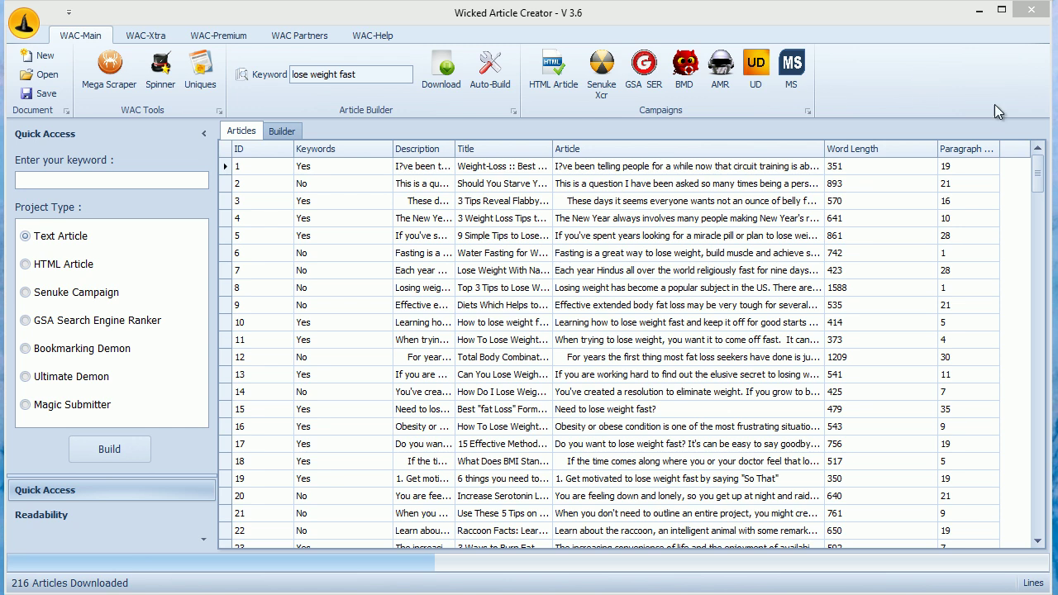
View the publicproxies text file in the Debug folder, close it and minimize the folder window.
left_click(947, 75)
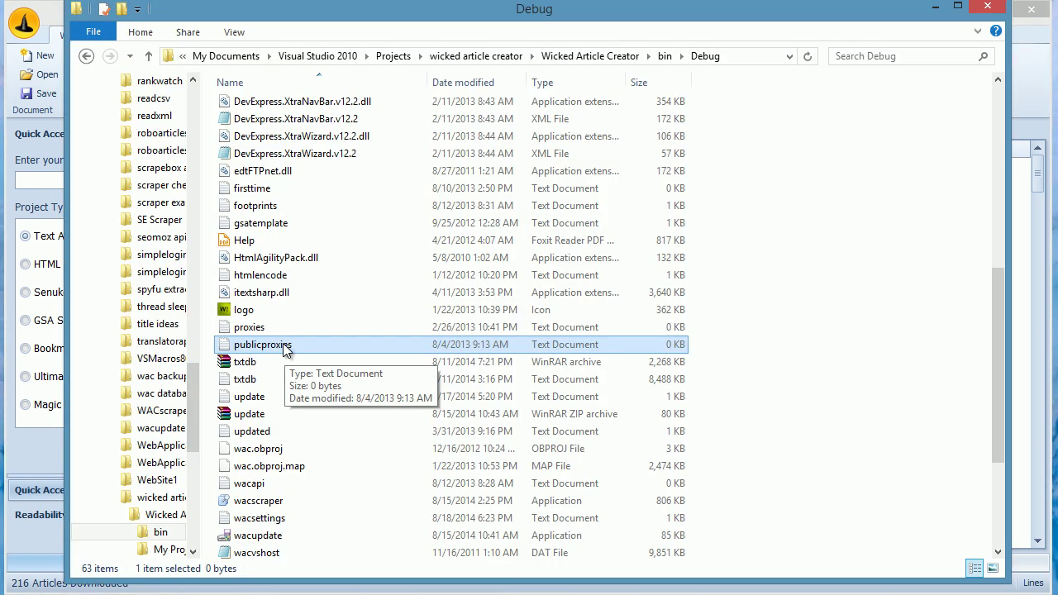
double_click(280, 347)
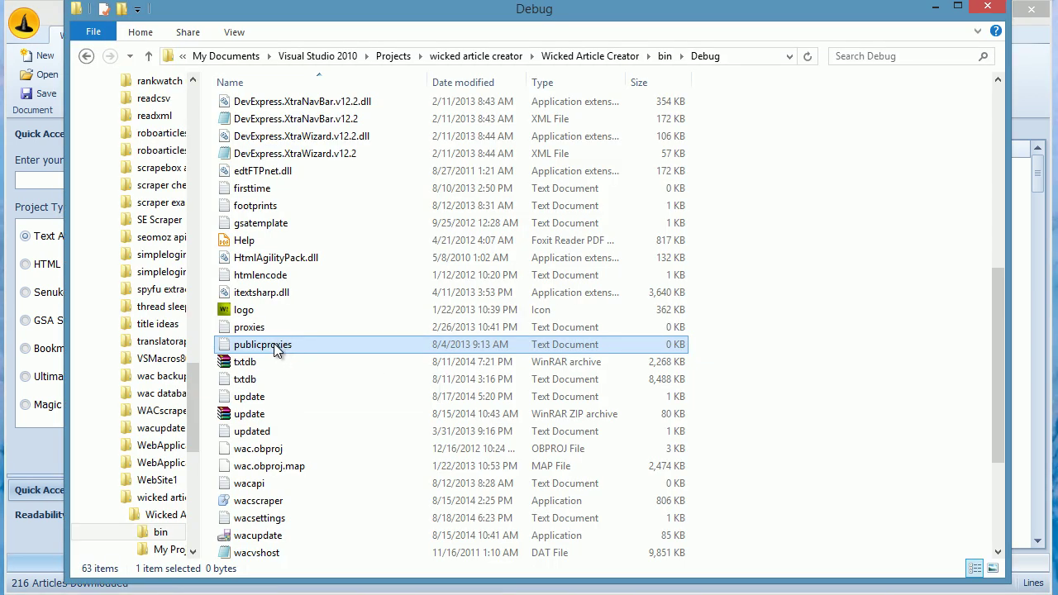
left_click(1050, 46)
left_click(936, 7)
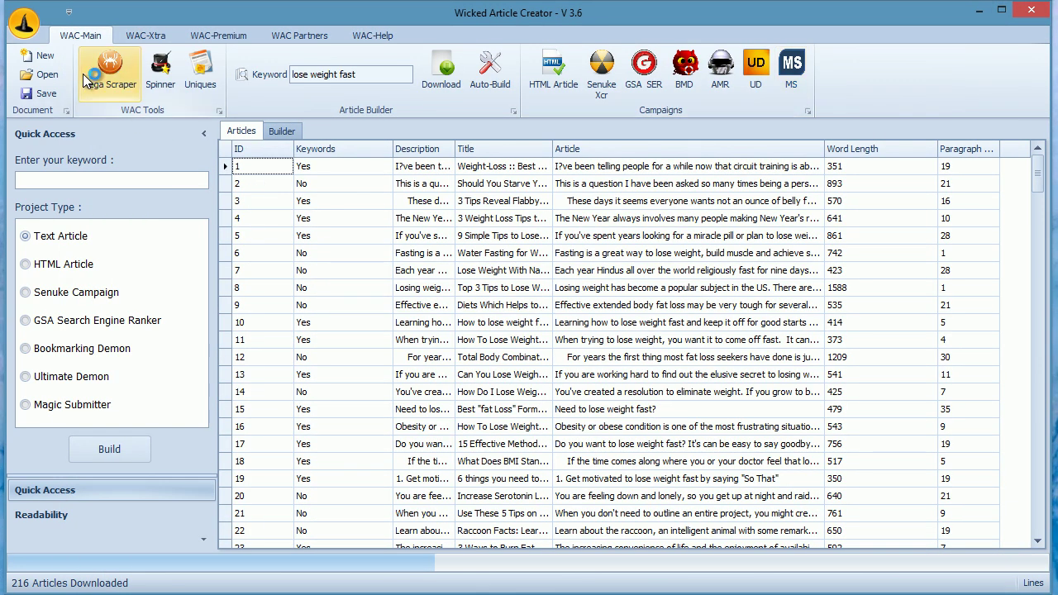
Start the Mega Scraper to view its keyword file prompt, cancel the file selection and close the scraper.
left_click(118, 84)
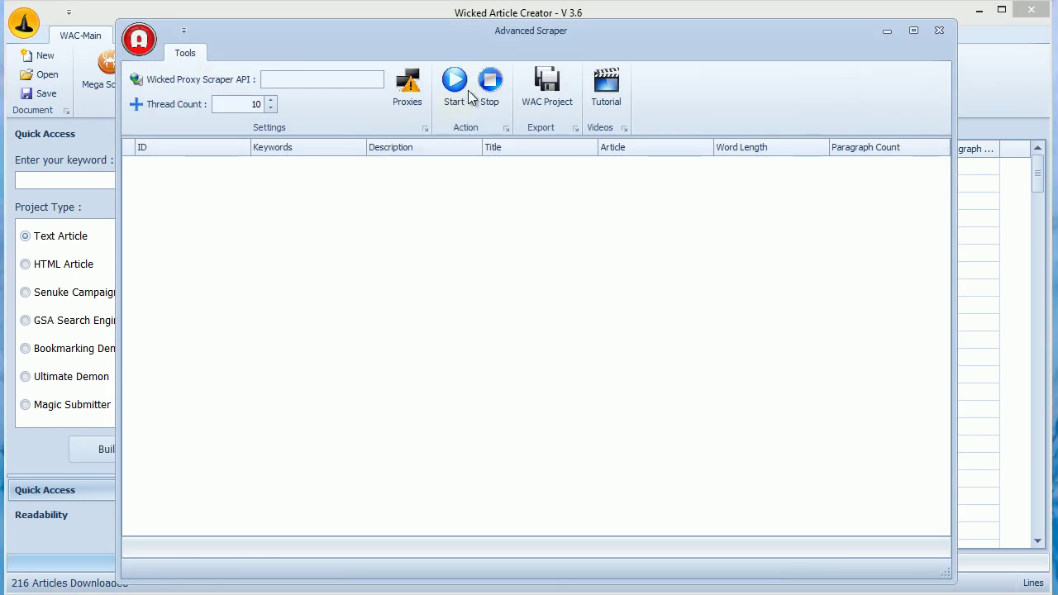
left_click(460, 100)
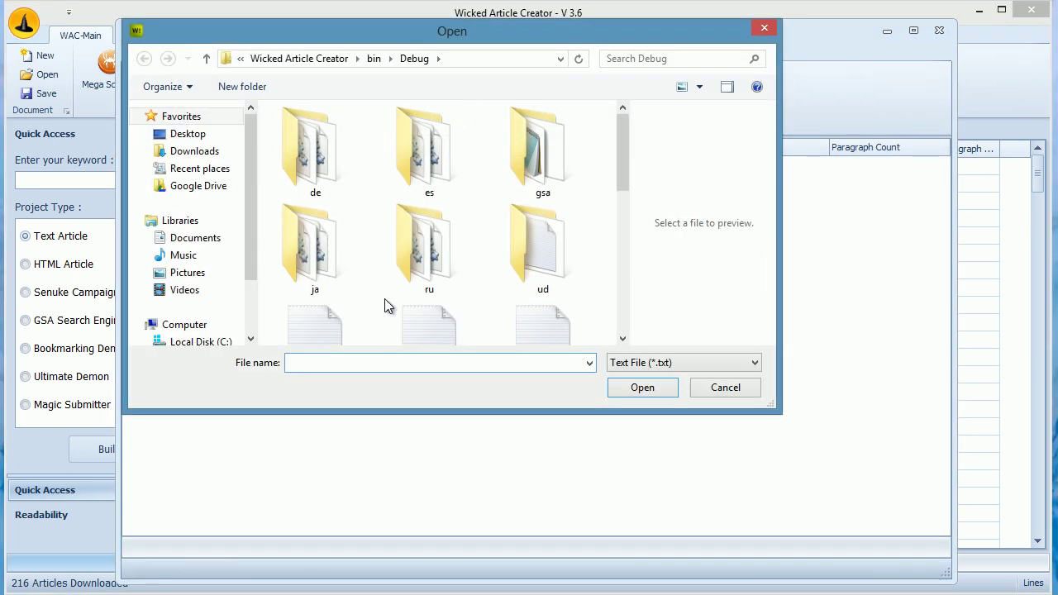
left_click(726, 389)
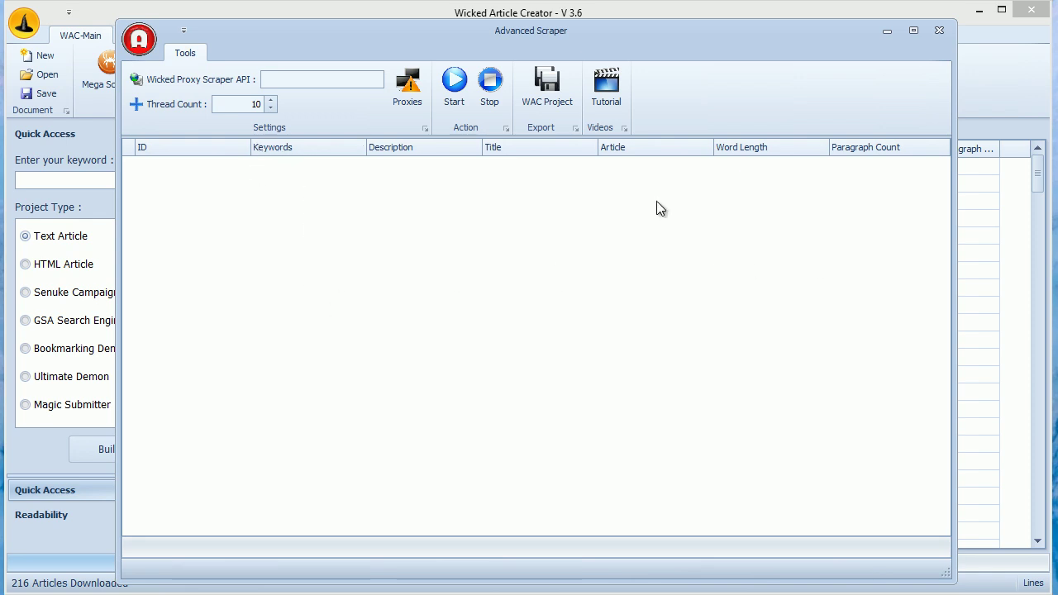
left_click(938, 30)
Start the Any Site Scraper premium tool to view its file prompt, cancel the file selection and close the tool.
left_click(214, 37)
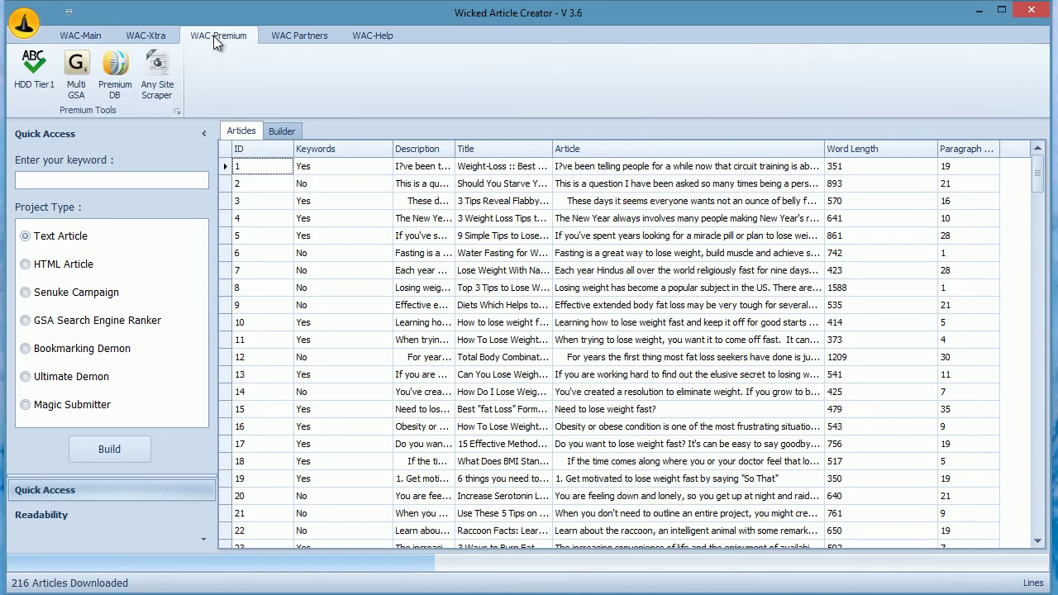
left_click(164, 83)
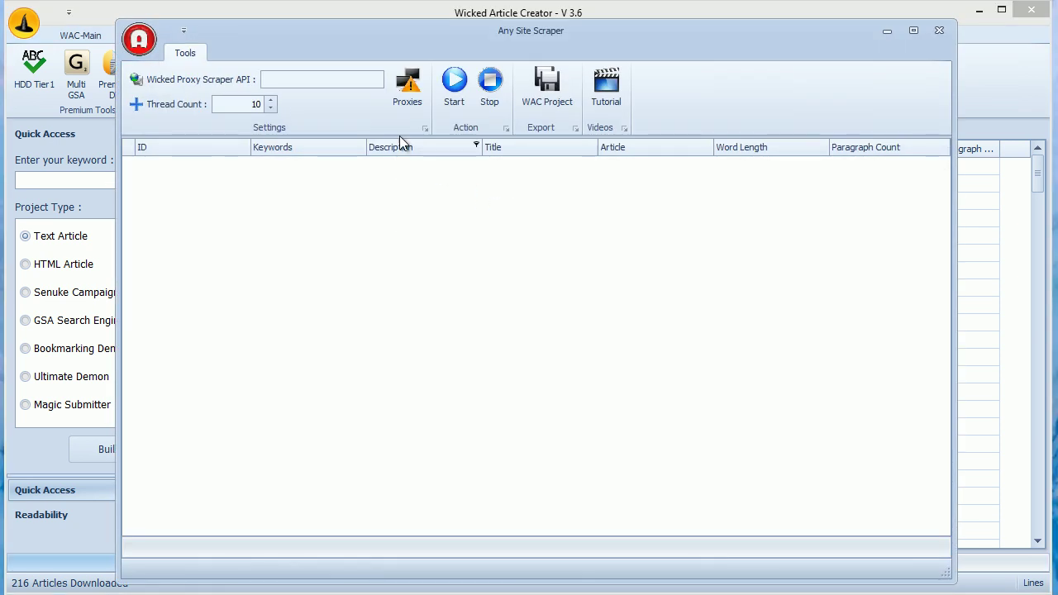
left_click_drag(411, 34, 410, 30)
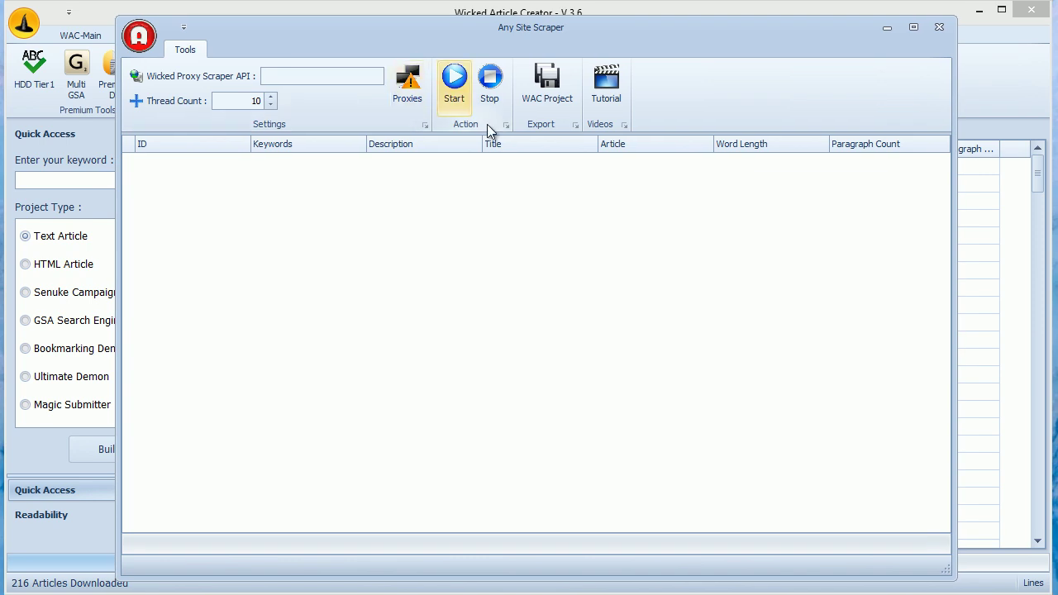
left_click(454, 93)
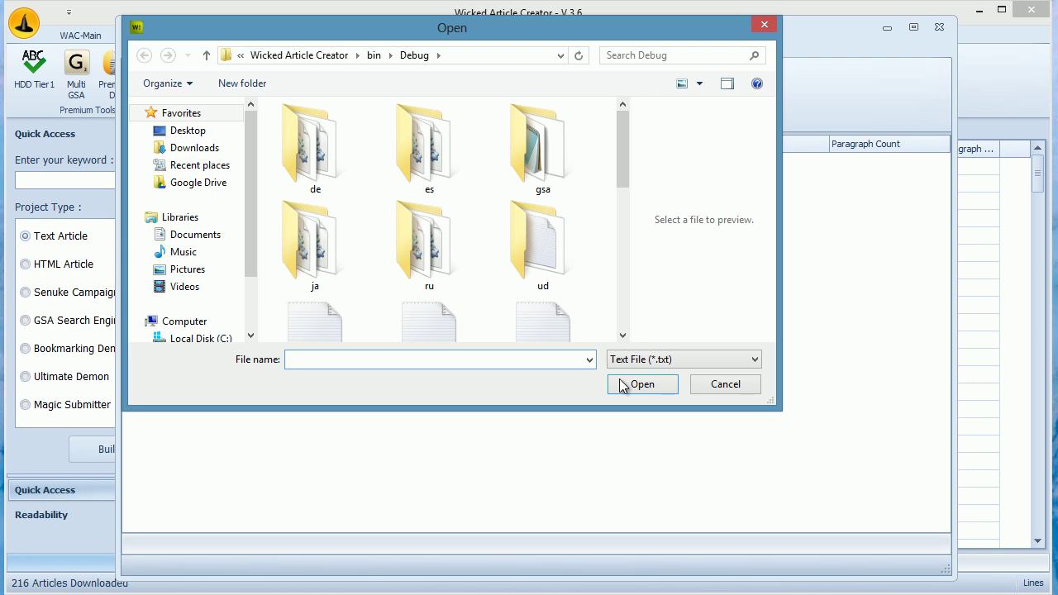
left_click(710, 380)
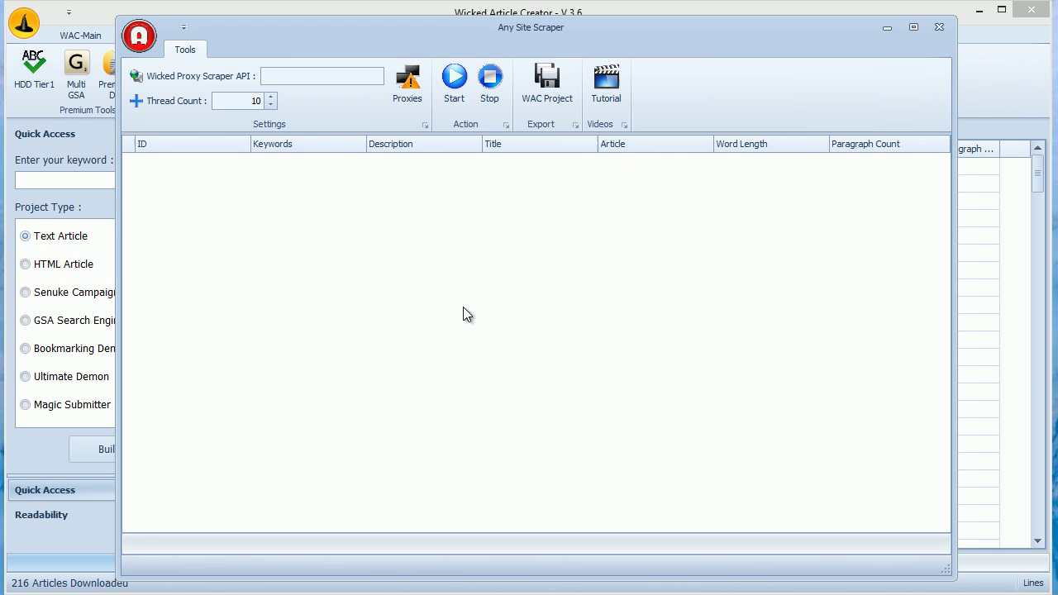
left_click(939, 27)
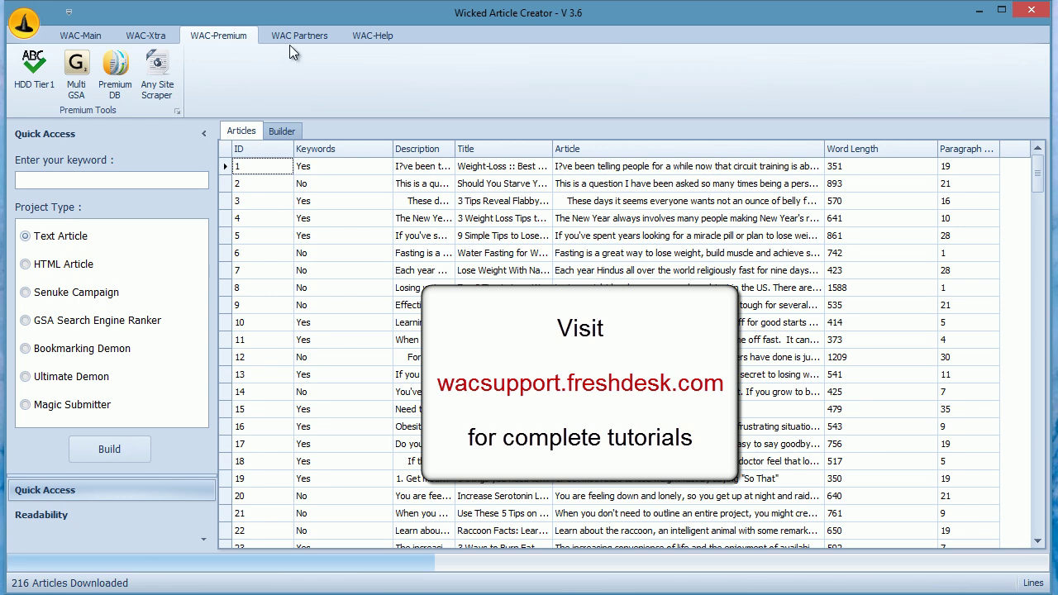
Set the article download source to WAC Database in the Readability options and return to Quick Access.
left_click(86, 39)
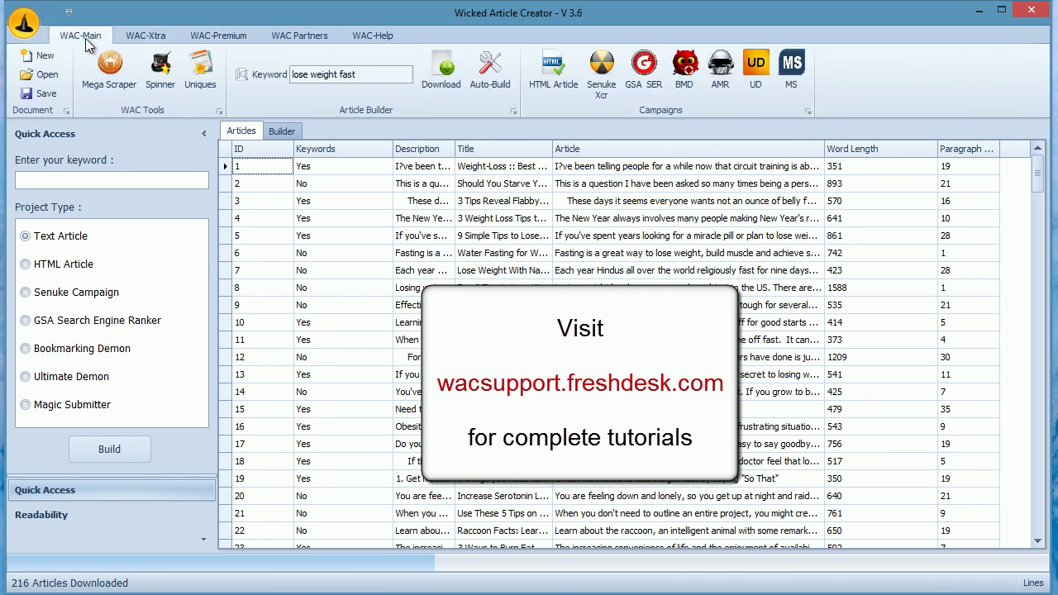
left_click(147, 522)
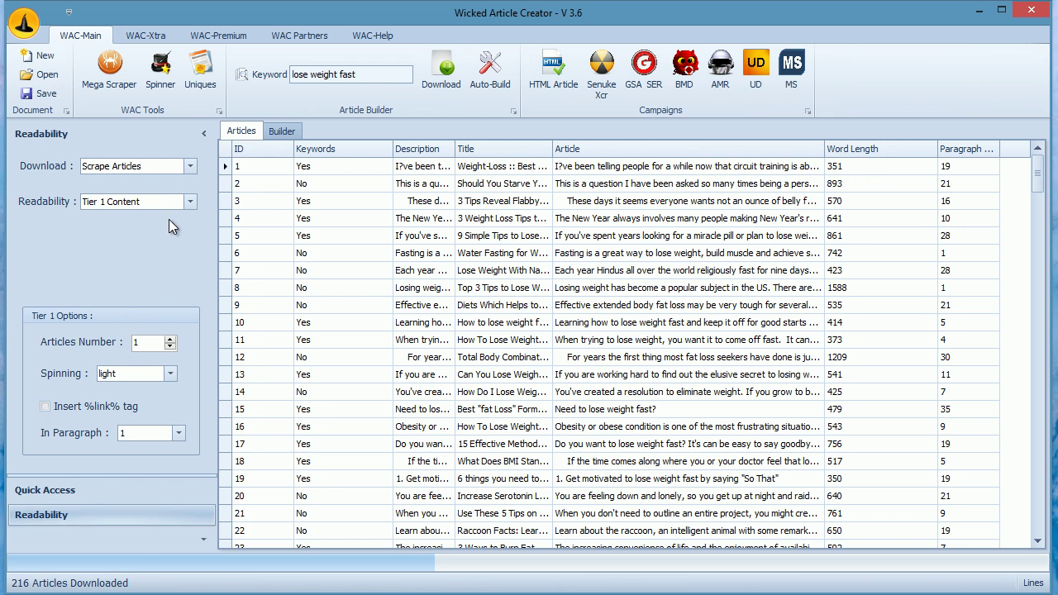
left_click(191, 167)
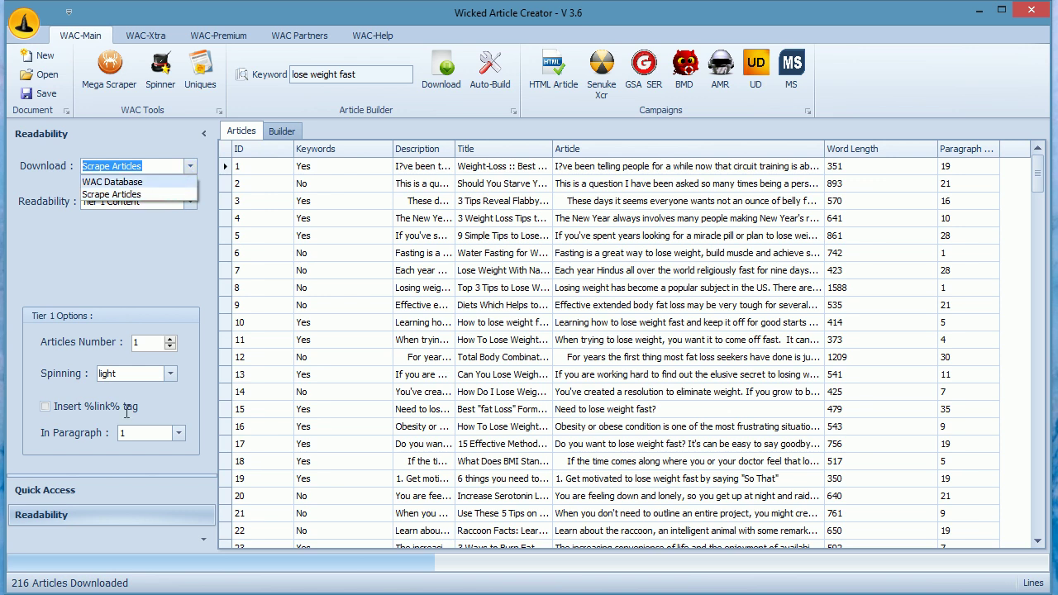
left_click(96, 490)
left_click(193, 167)
left_click(128, 178)
left_click(374, 75)
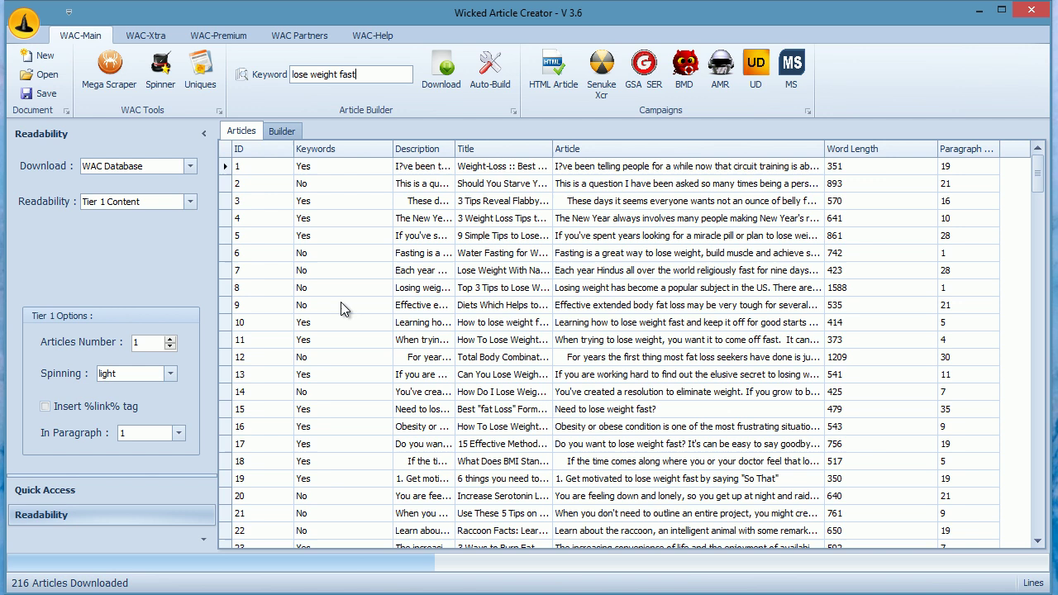
left_click(177, 491)
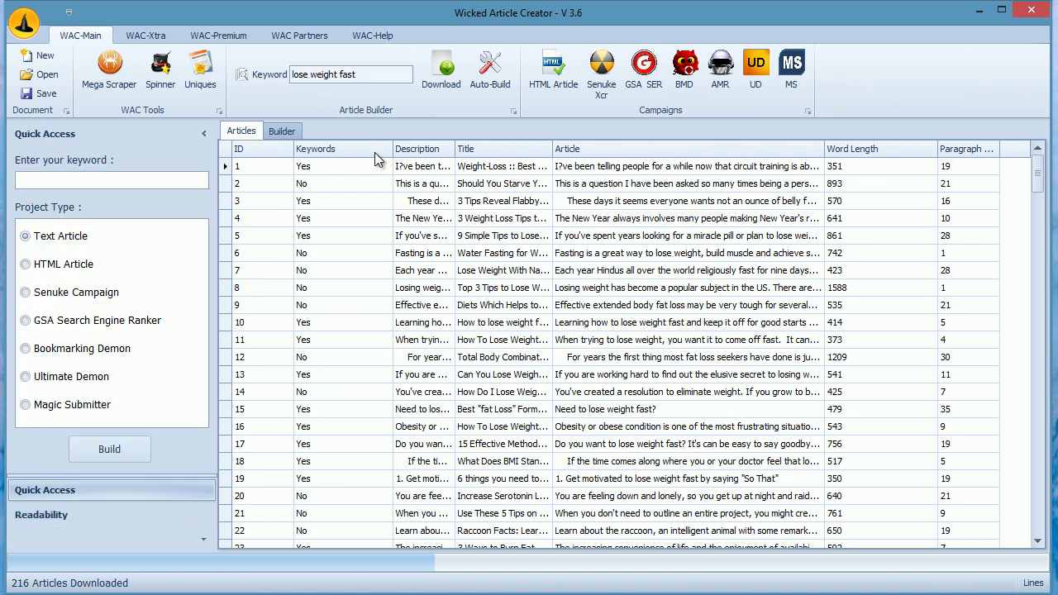
Generate a spun article from the Premium Database category Law Articles>Criminal Law Articles.
left_click(234, 35)
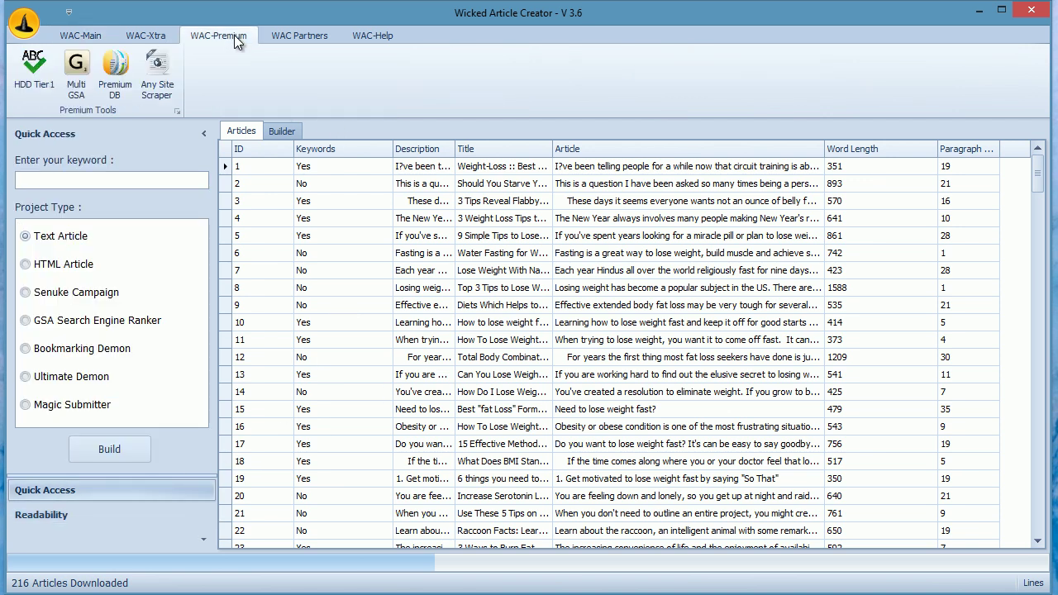
left_click(120, 89)
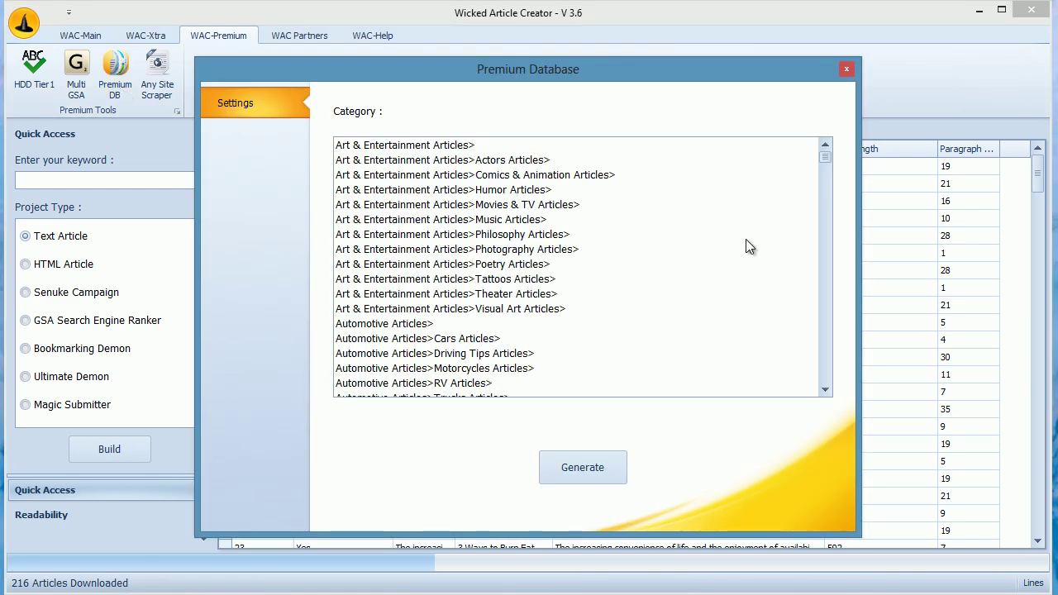
left_click_drag(825, 155, 826, 287)
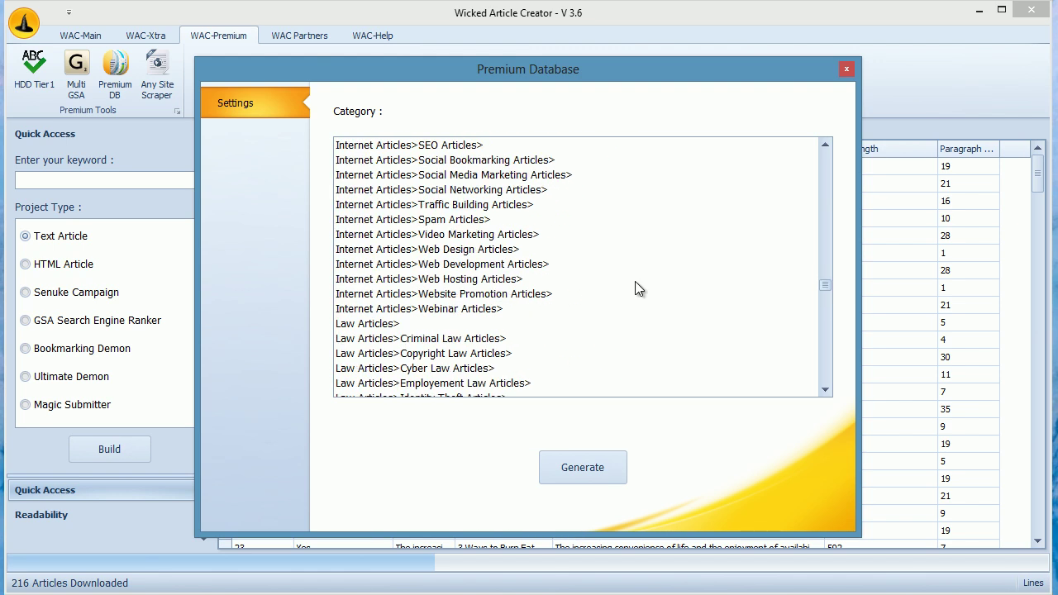
left_click(420, 339)
left_click(572, 470)
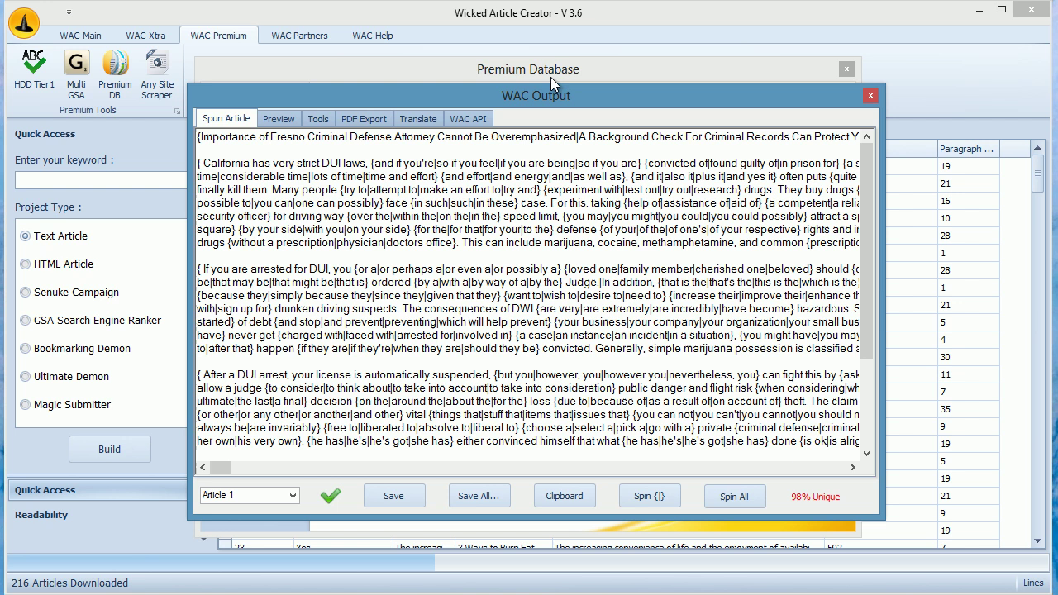
Examine the generated article's PDF export and WAC API options, and close the output and Premium Database windows.
mouse_move(555, 99)
left_mouse_down()
mouse_move(556, 76)
mouse_move(556, 88)
left_mouse_up()
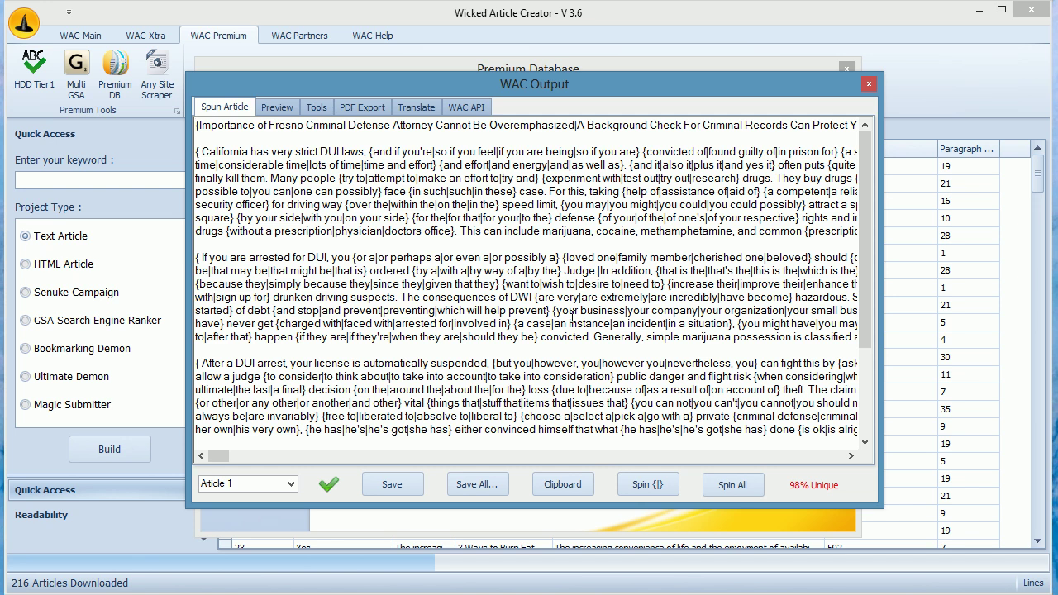
left_click(362, 107)
left_click(483, 107)
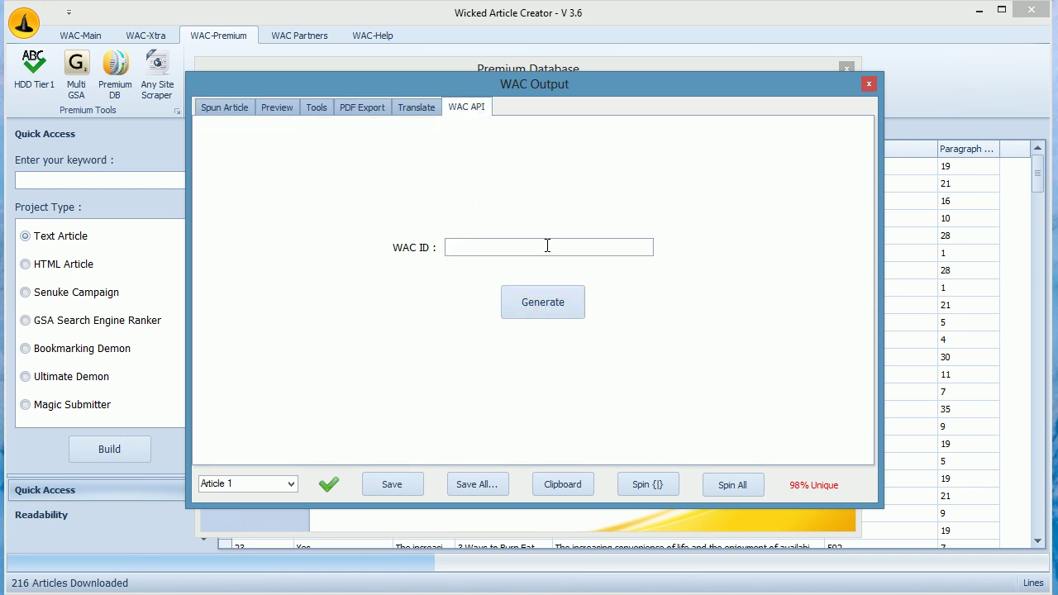
left_click(231, 108)
left_click(868, 86)
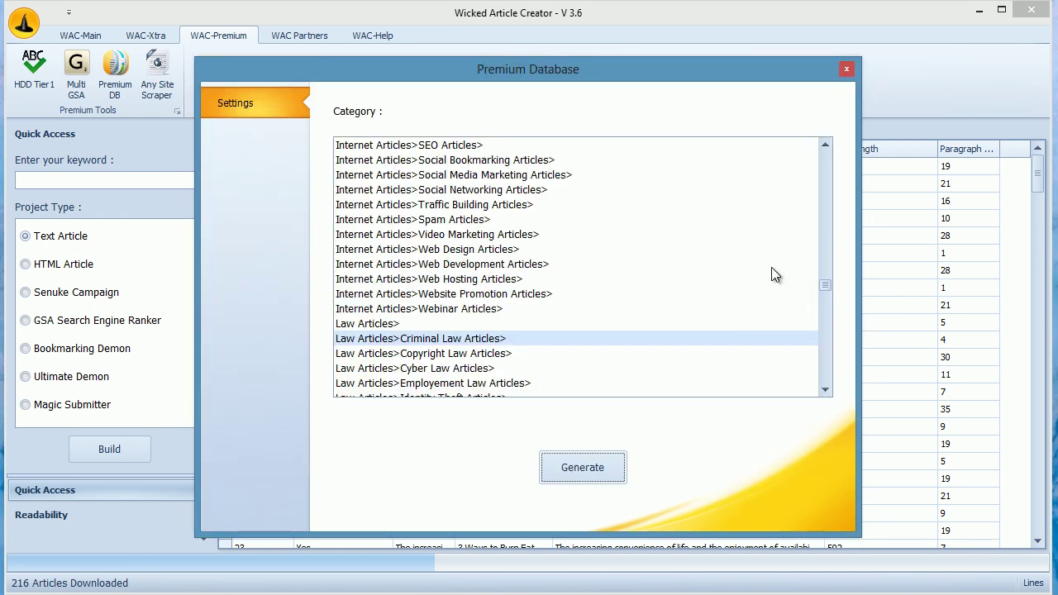
left_click(847, 68)
Review the download source choices in the Readability options and collapse the side panel.
left_click(80, 36)
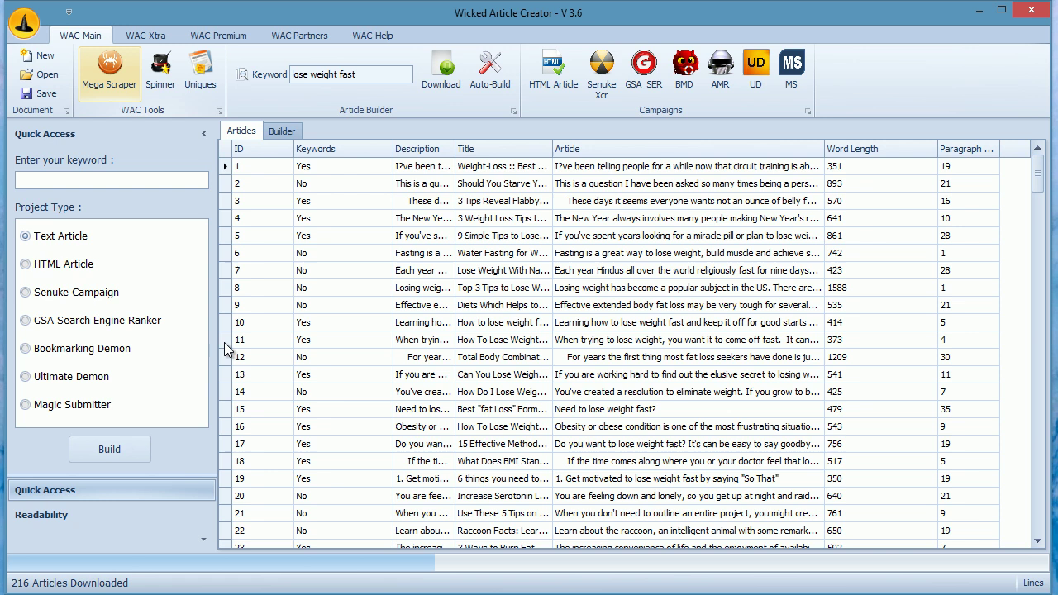
left_click(136, 513)
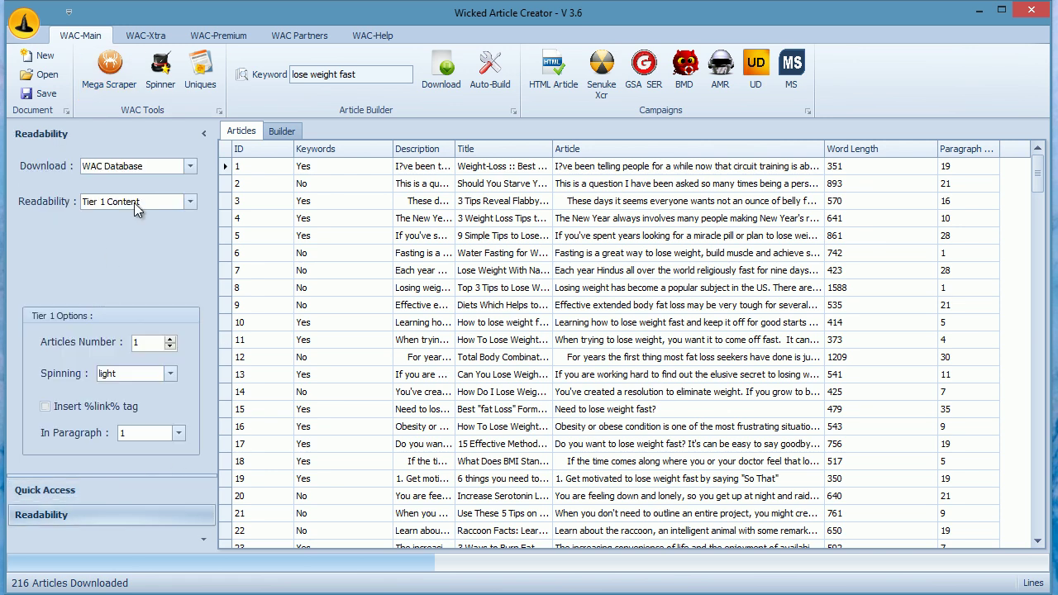
left_click(189, 206)
left_click(191, 167)
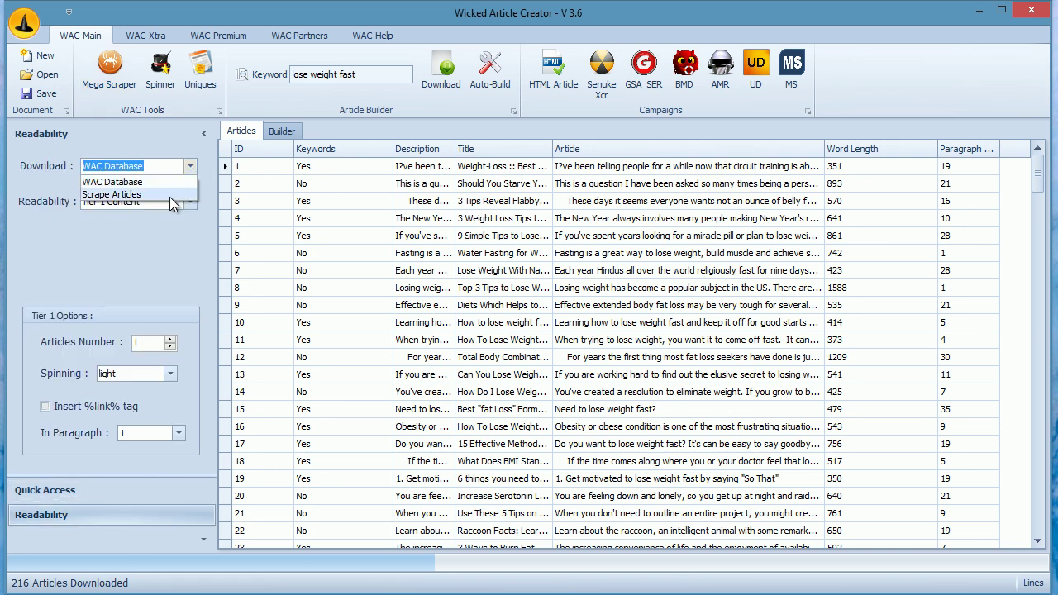
left_click(204, 133)
left_click(224, 35)
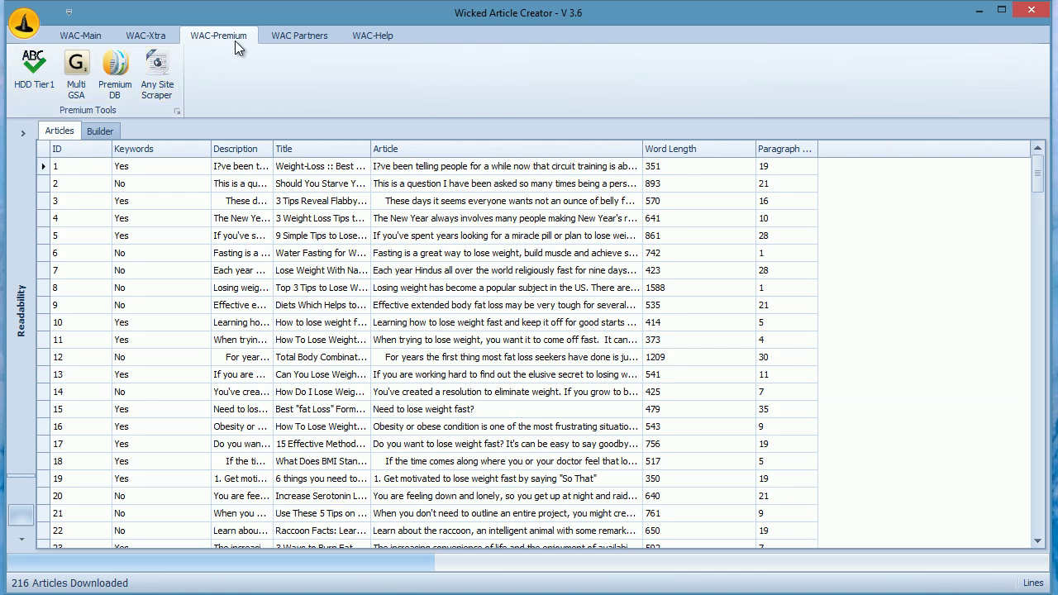
left_click(74, 36)
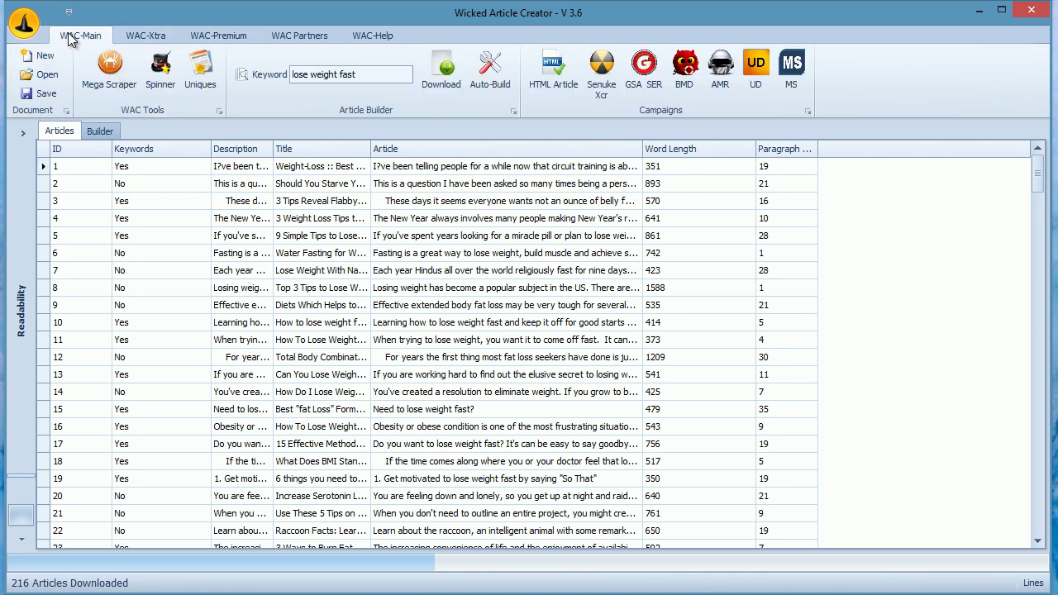